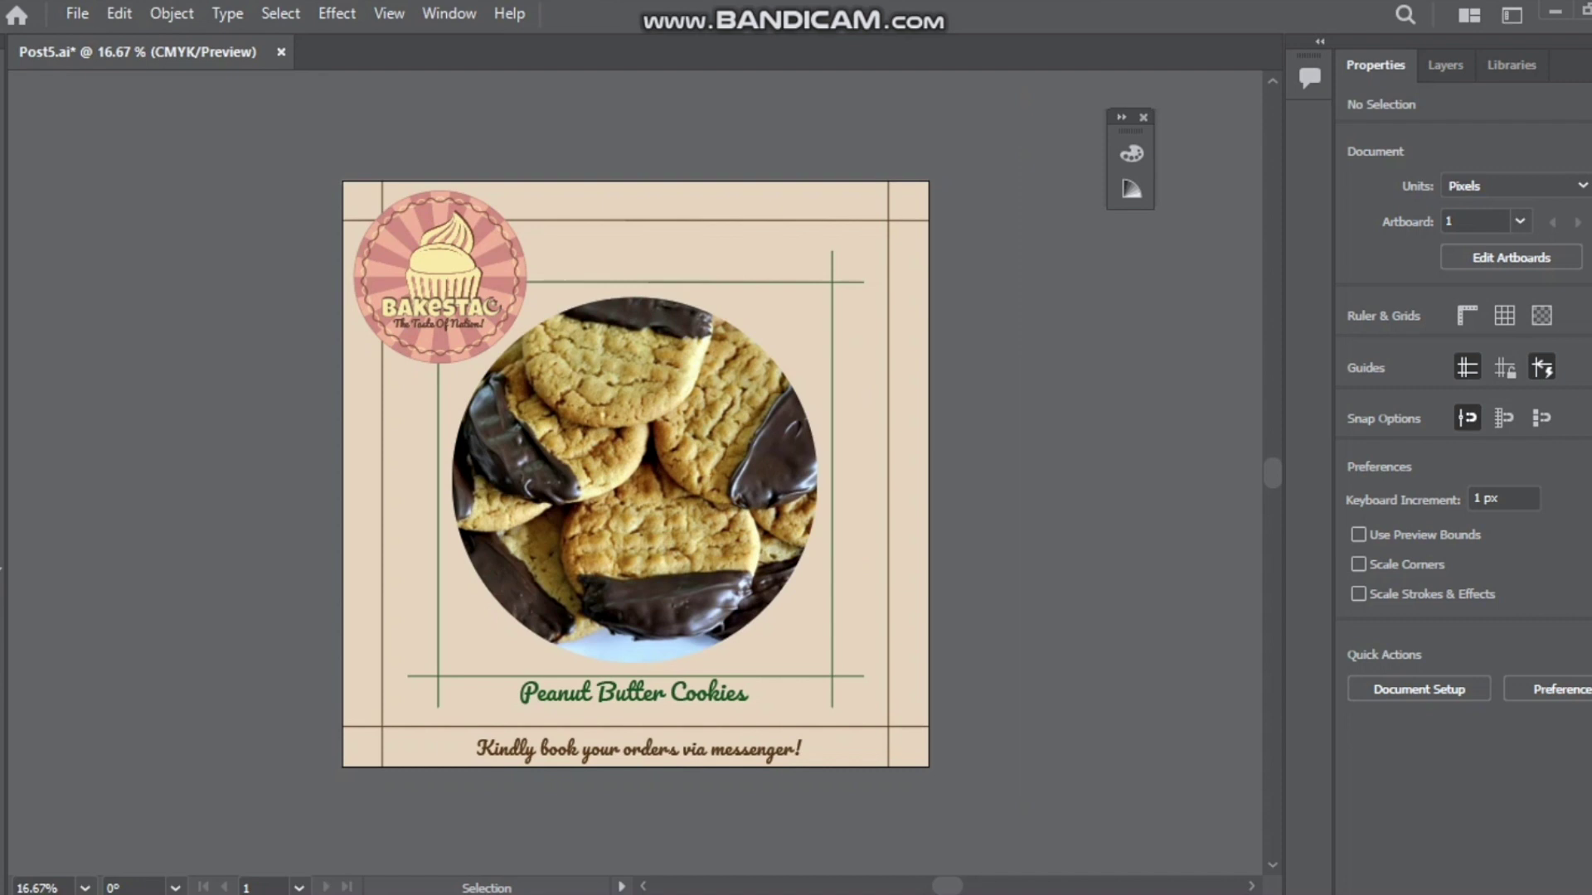
# - Open the Save As window, check the available formats, then cancel without saving
pyautogui.click(77, 13)
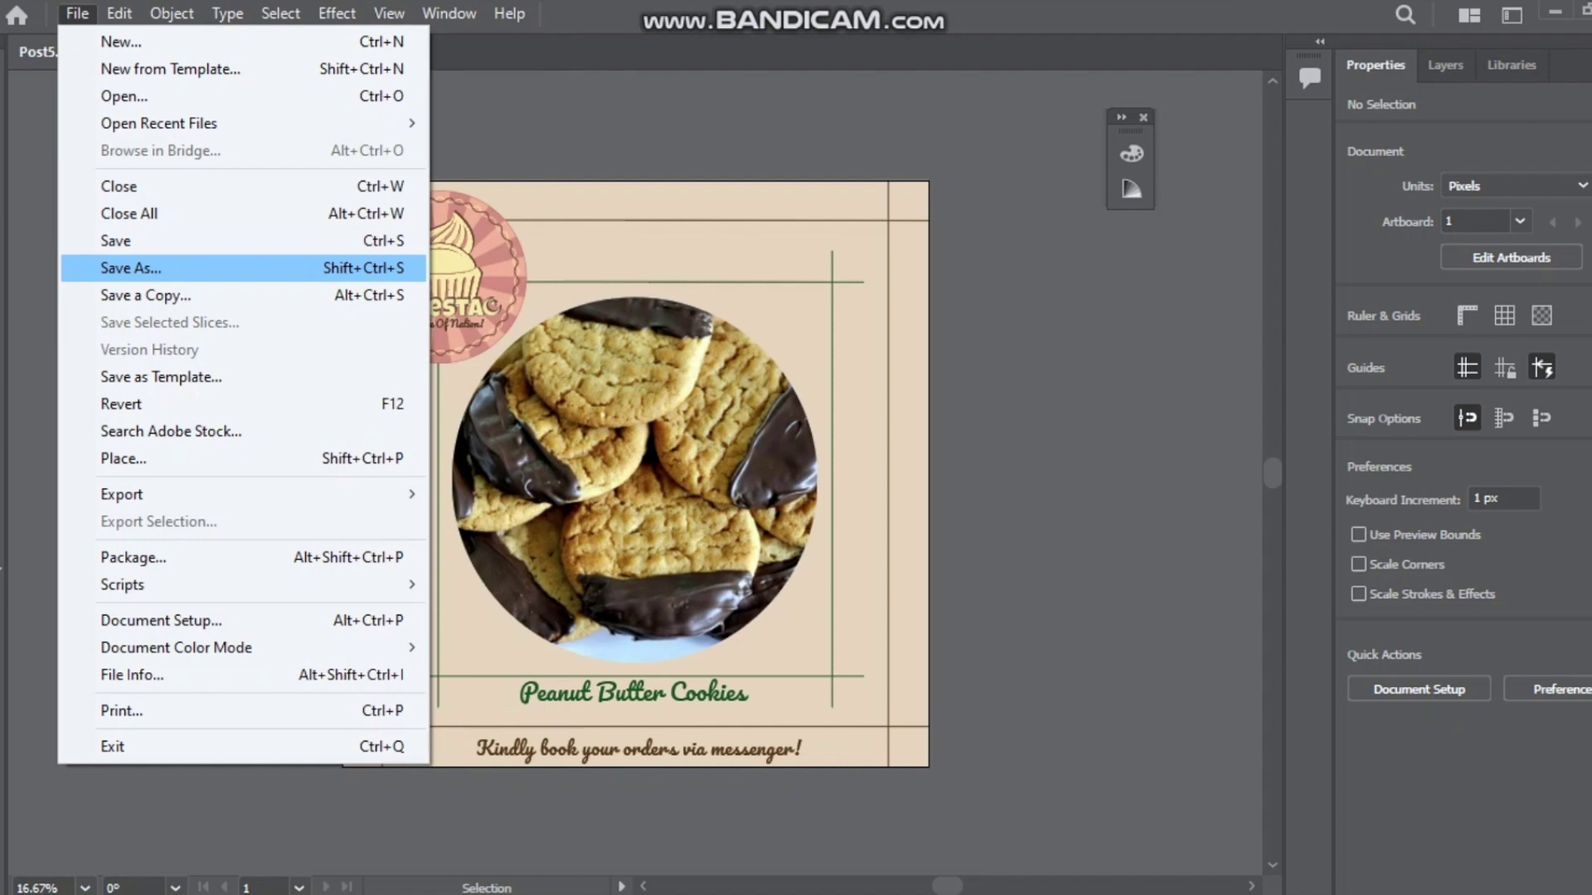
pyautogui.press('Return')
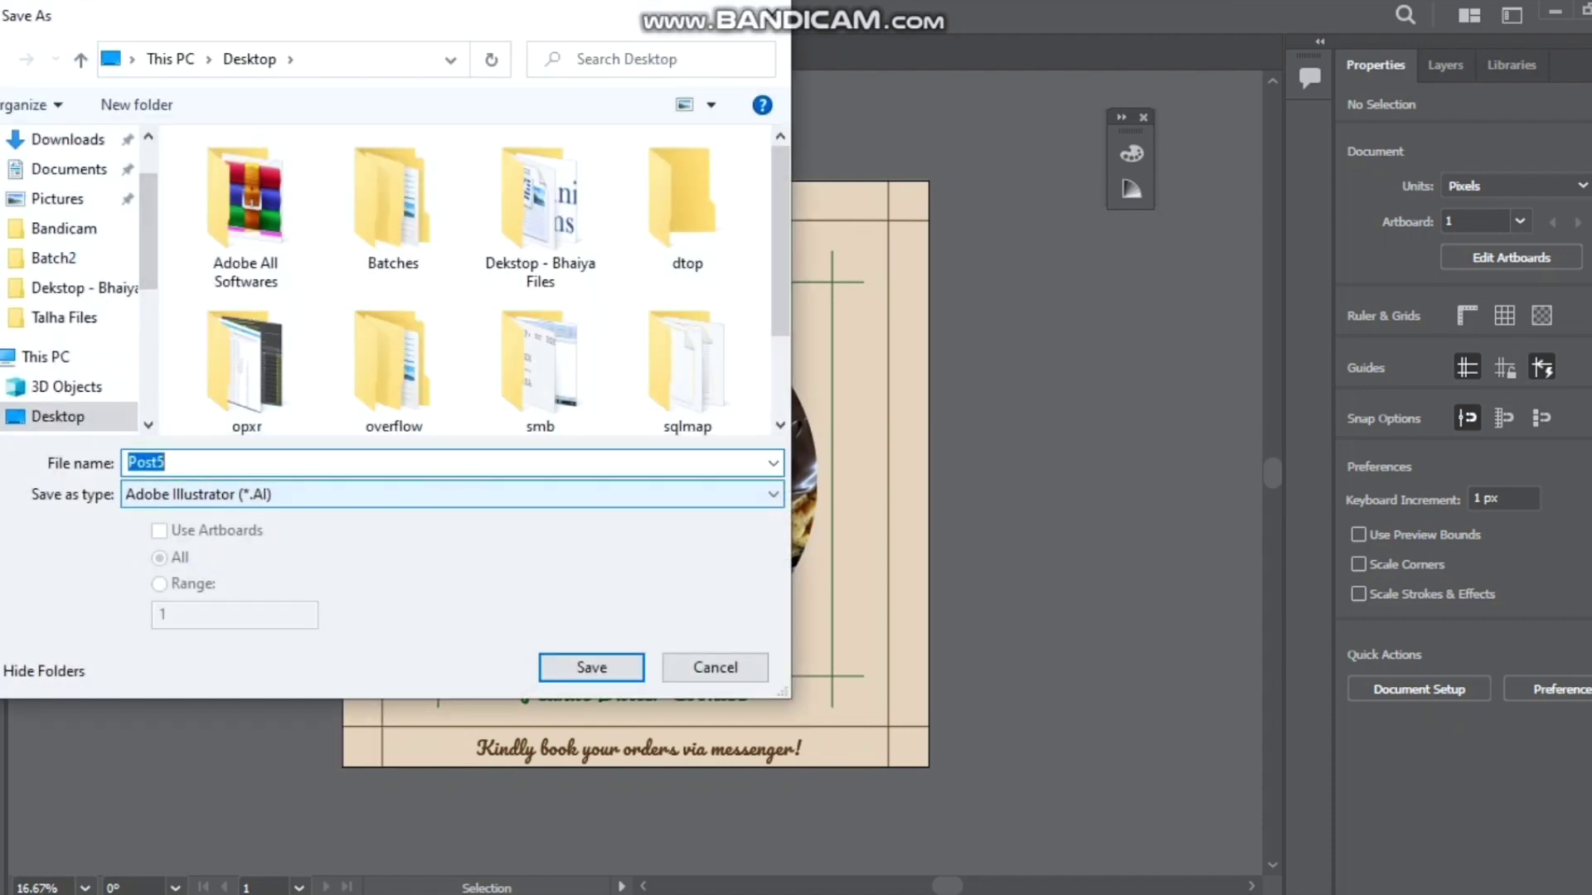
pyautogui.click(447, 494)
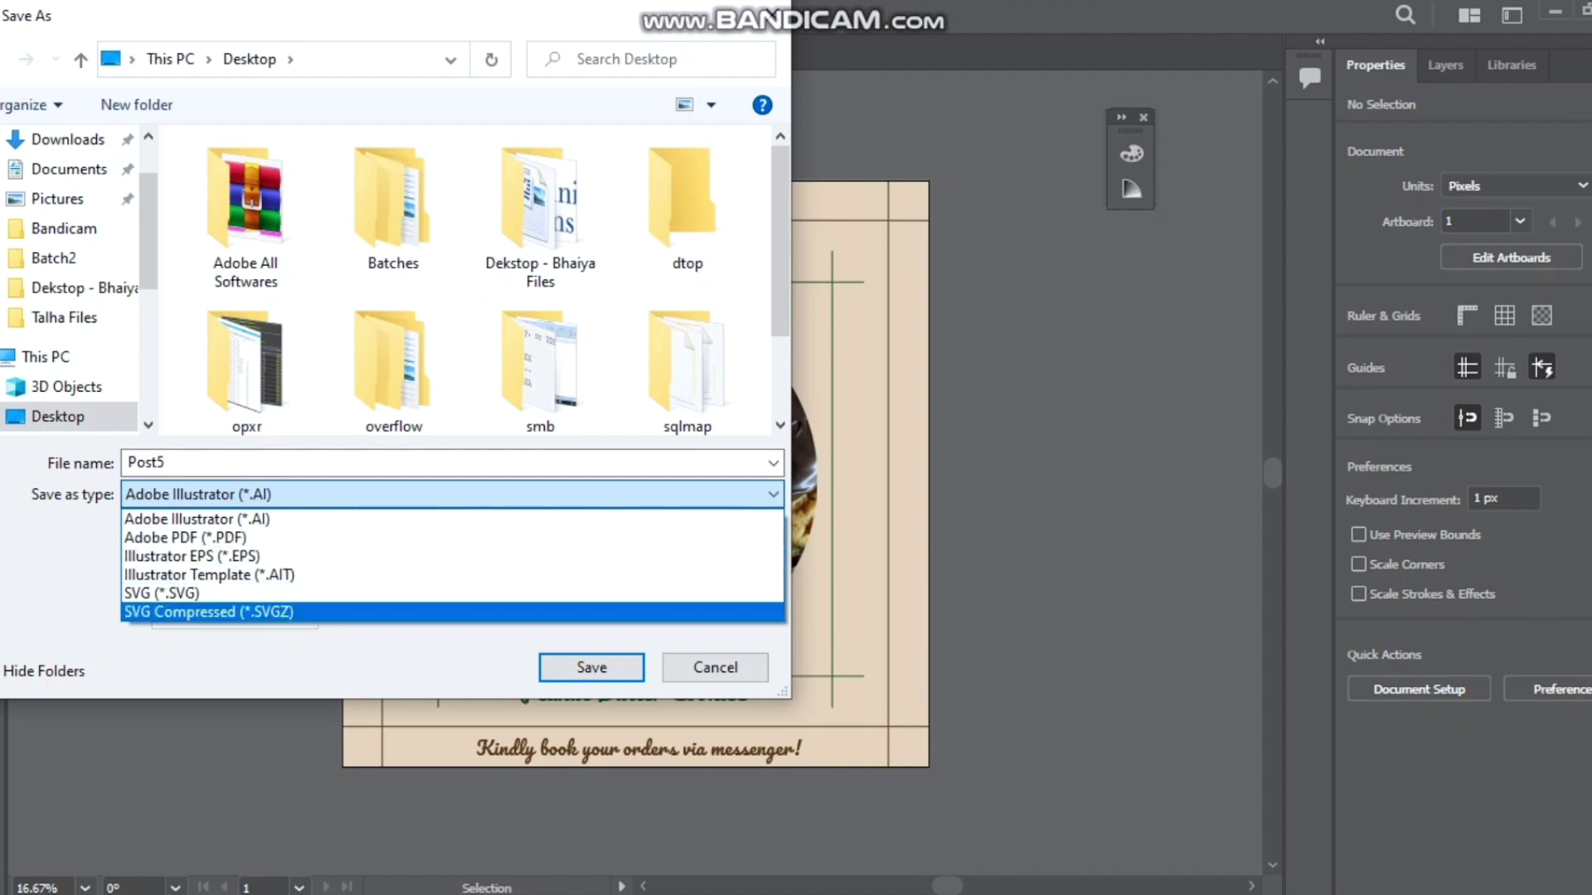
pyautogui.press('Escape')
pyautogui.press('Return')
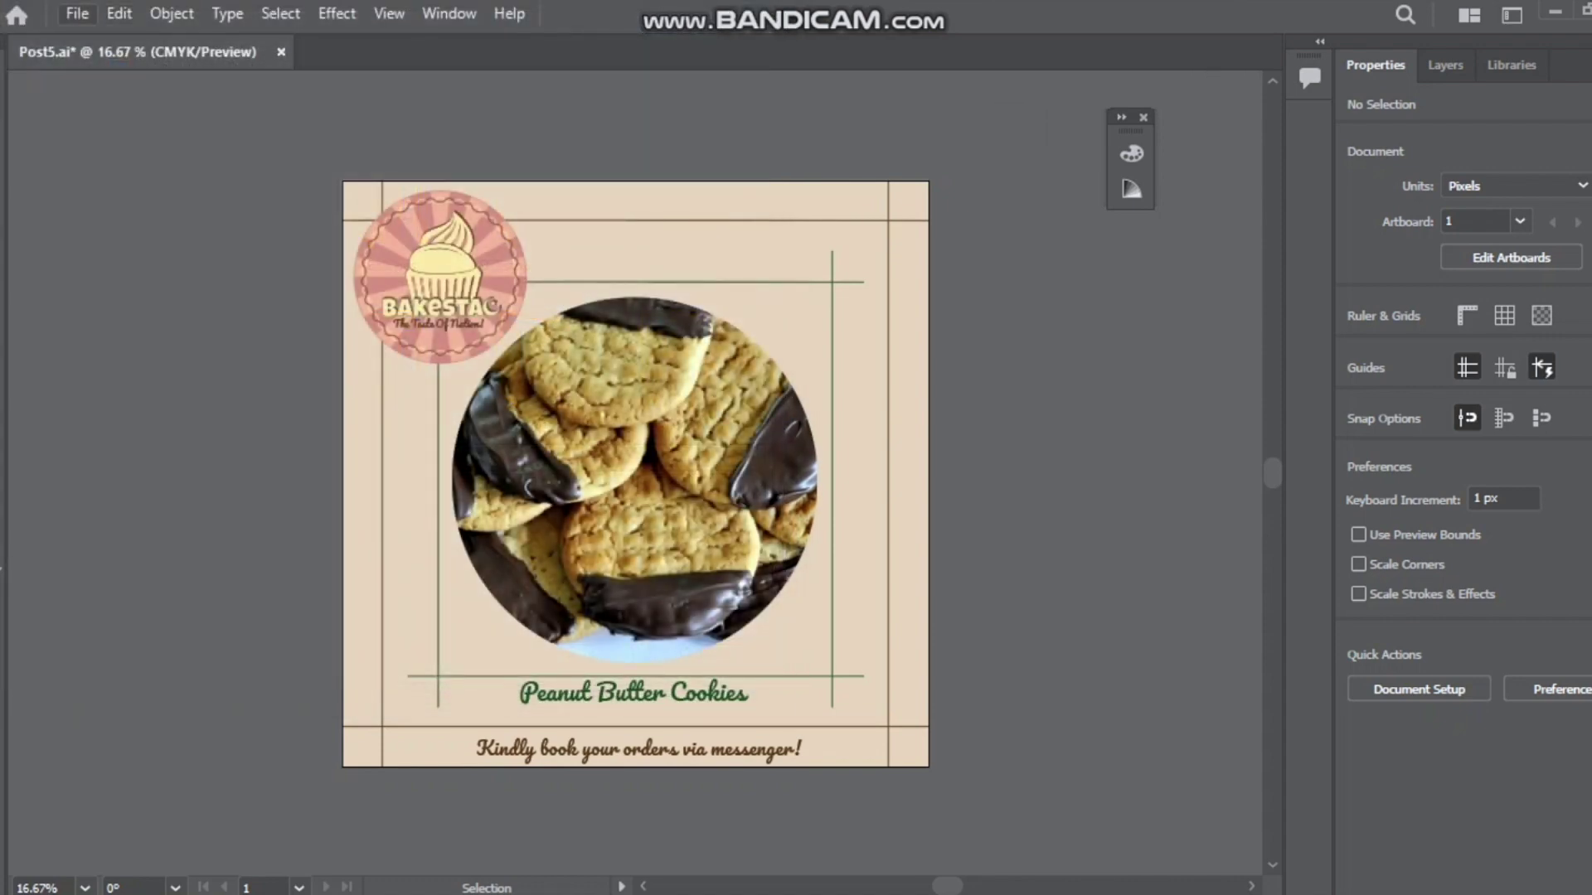
# - Export the cookies post as a PNG named Post5.0 to the Desktop
pyautogui.click(77, 14)
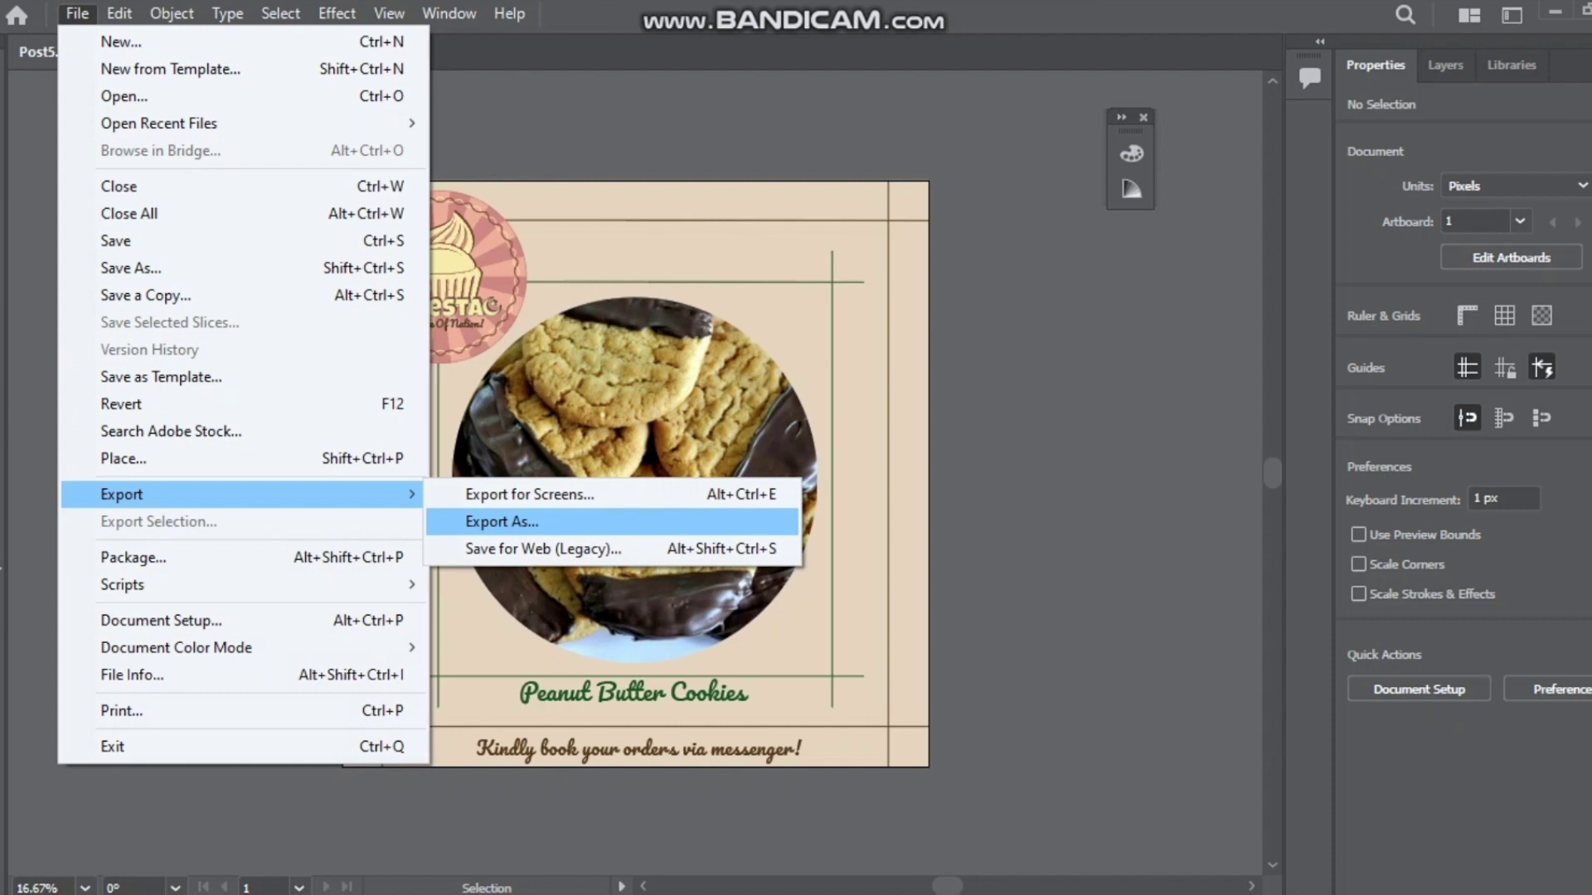
pyautogui.click(502, 521)
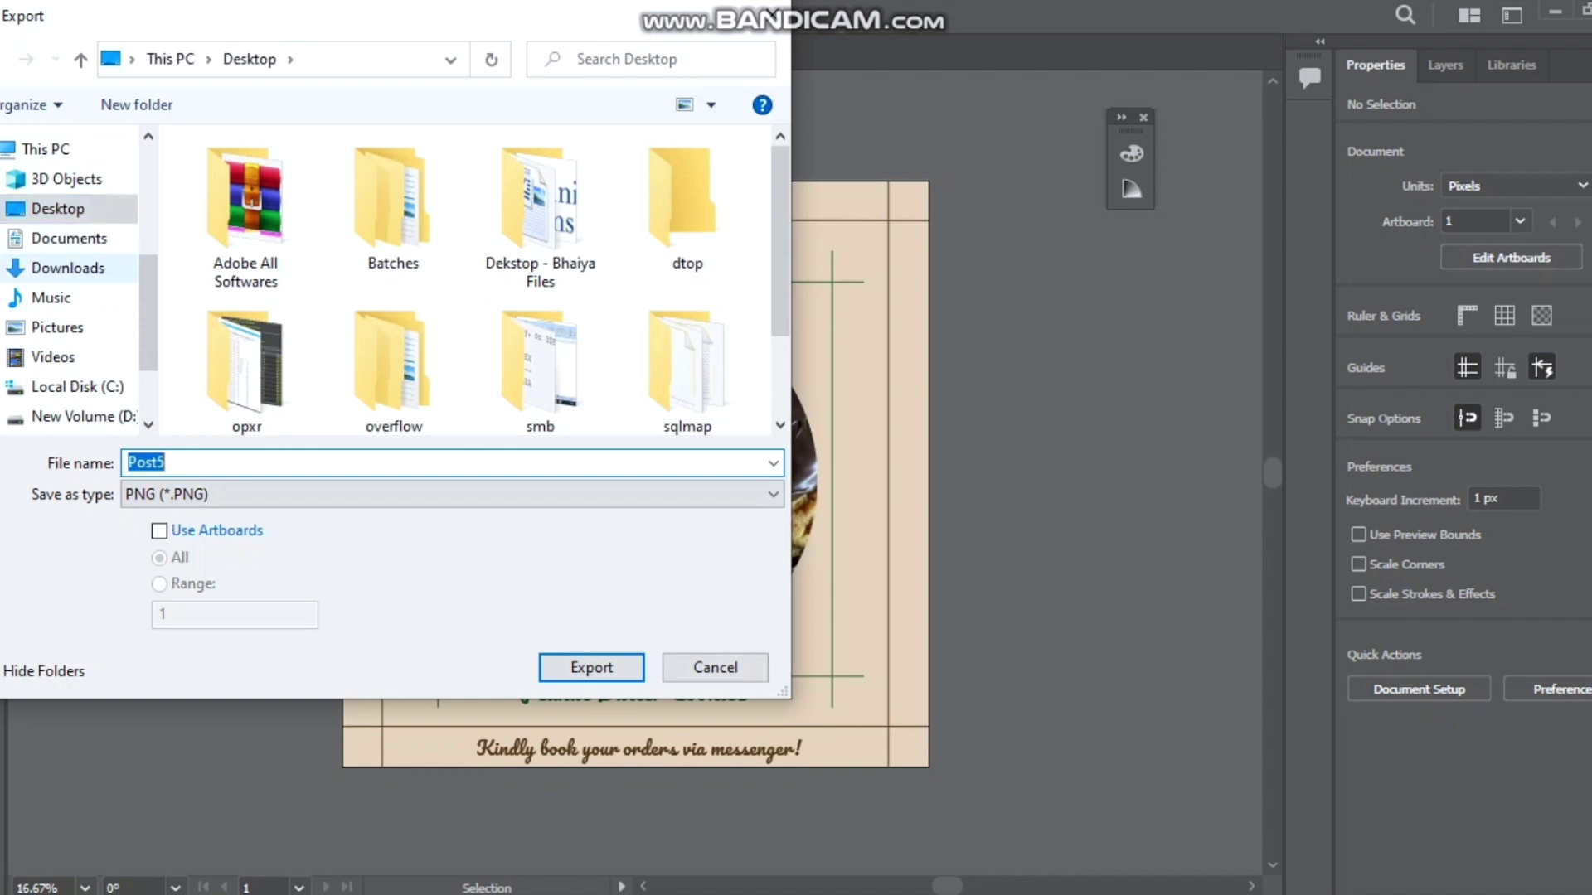
pyautogui.click(164, 462)
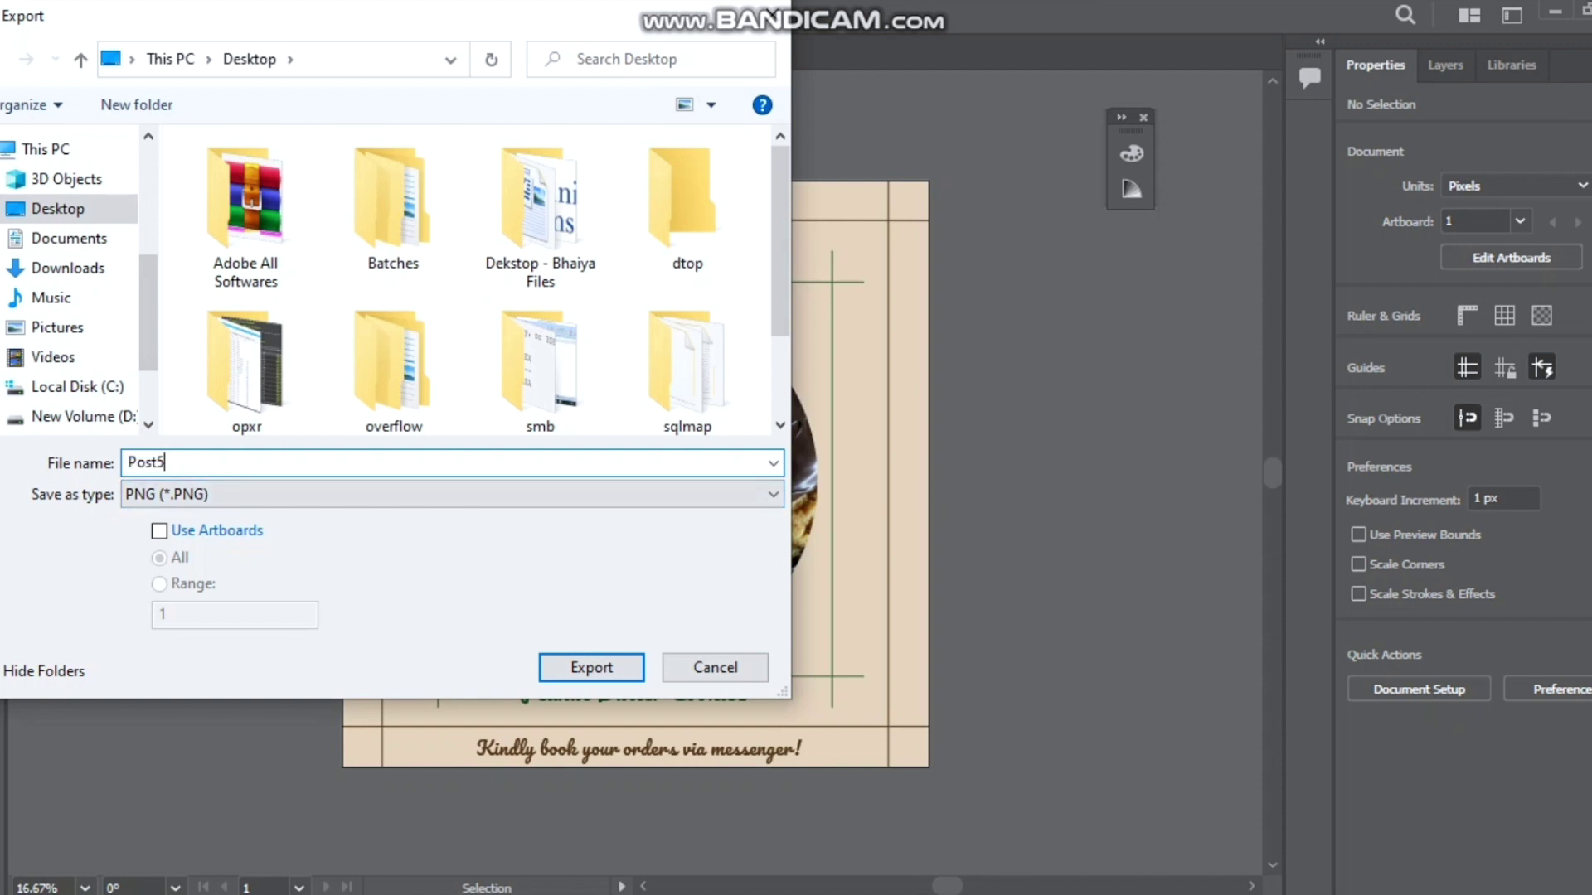
pyautogui.write('.0')
pyautogui.click(591, 668)
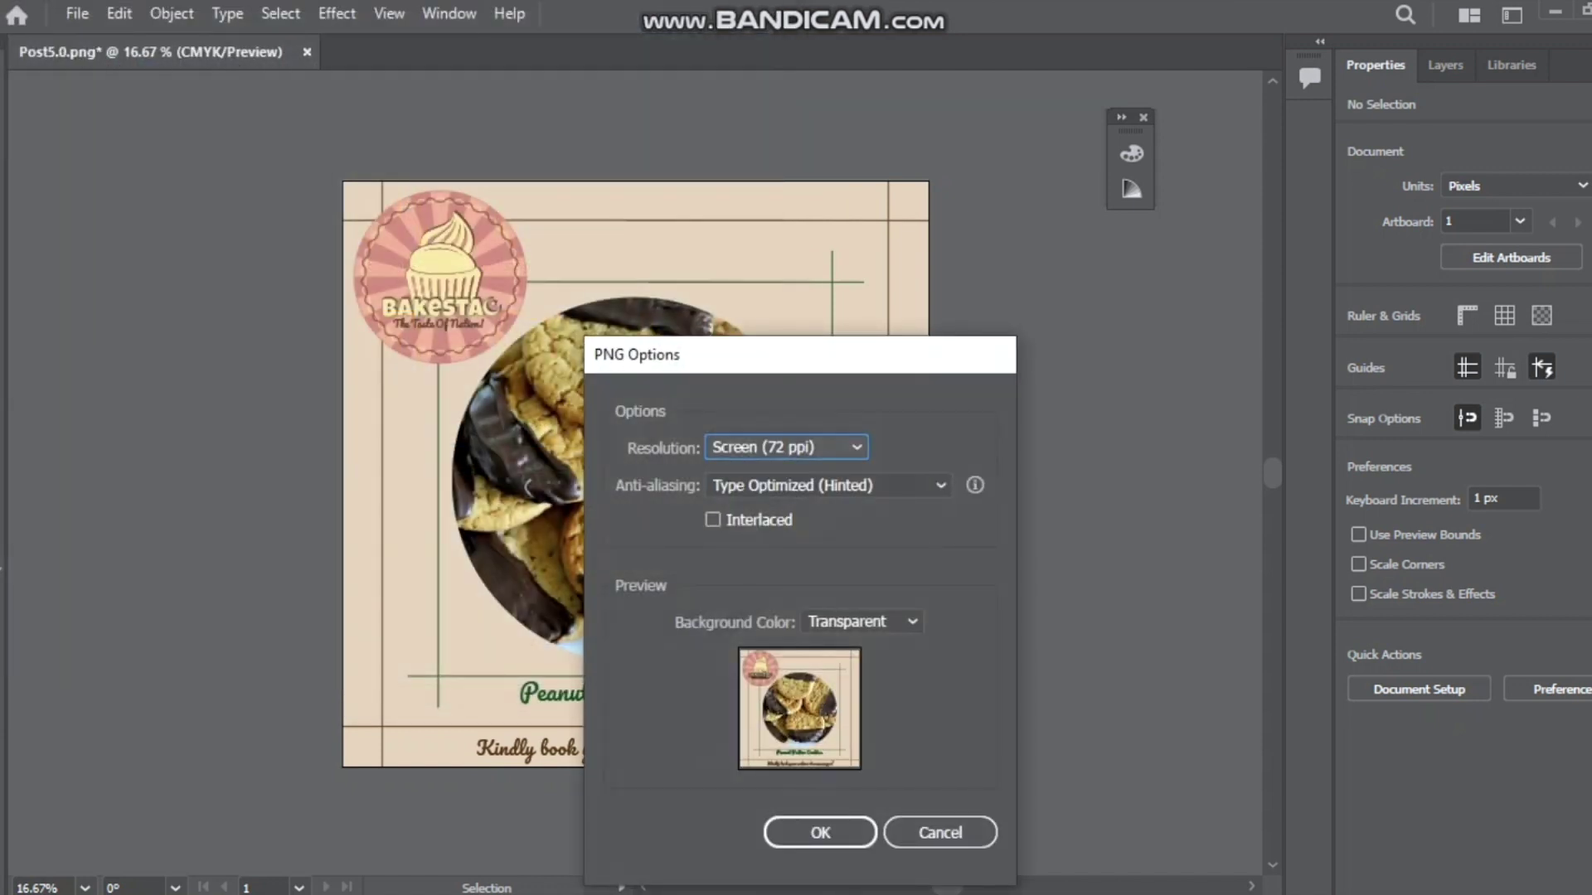
# - Confirm PNG options at Screen (72 ppi) with a transparent background to finish the Post5.0 export
pyautogui.click(862, 622)
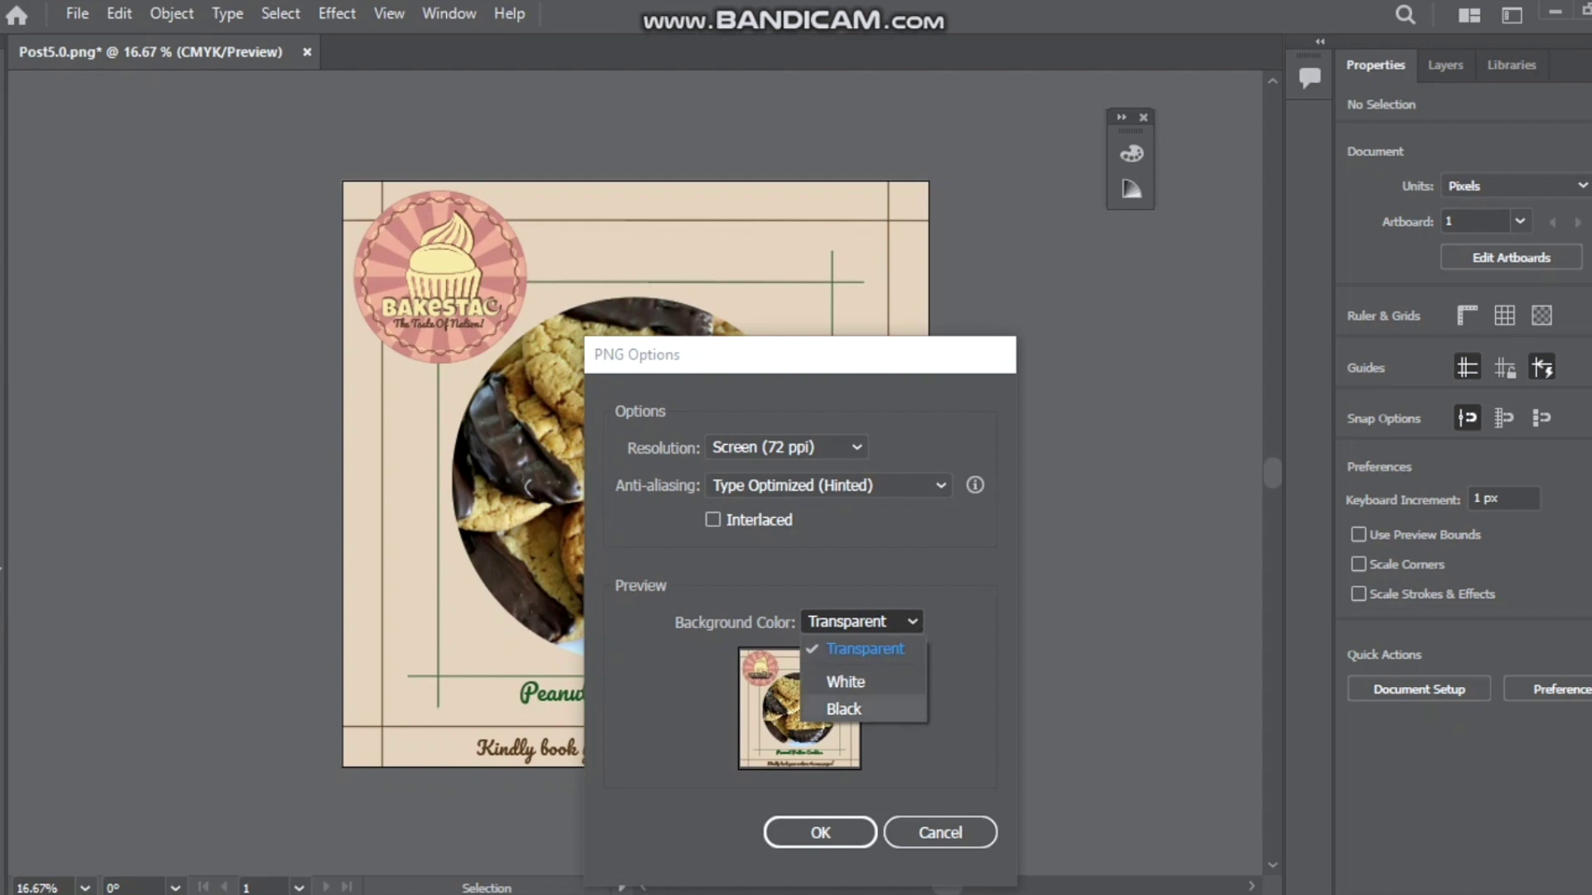
pyautogui.press('Escape')
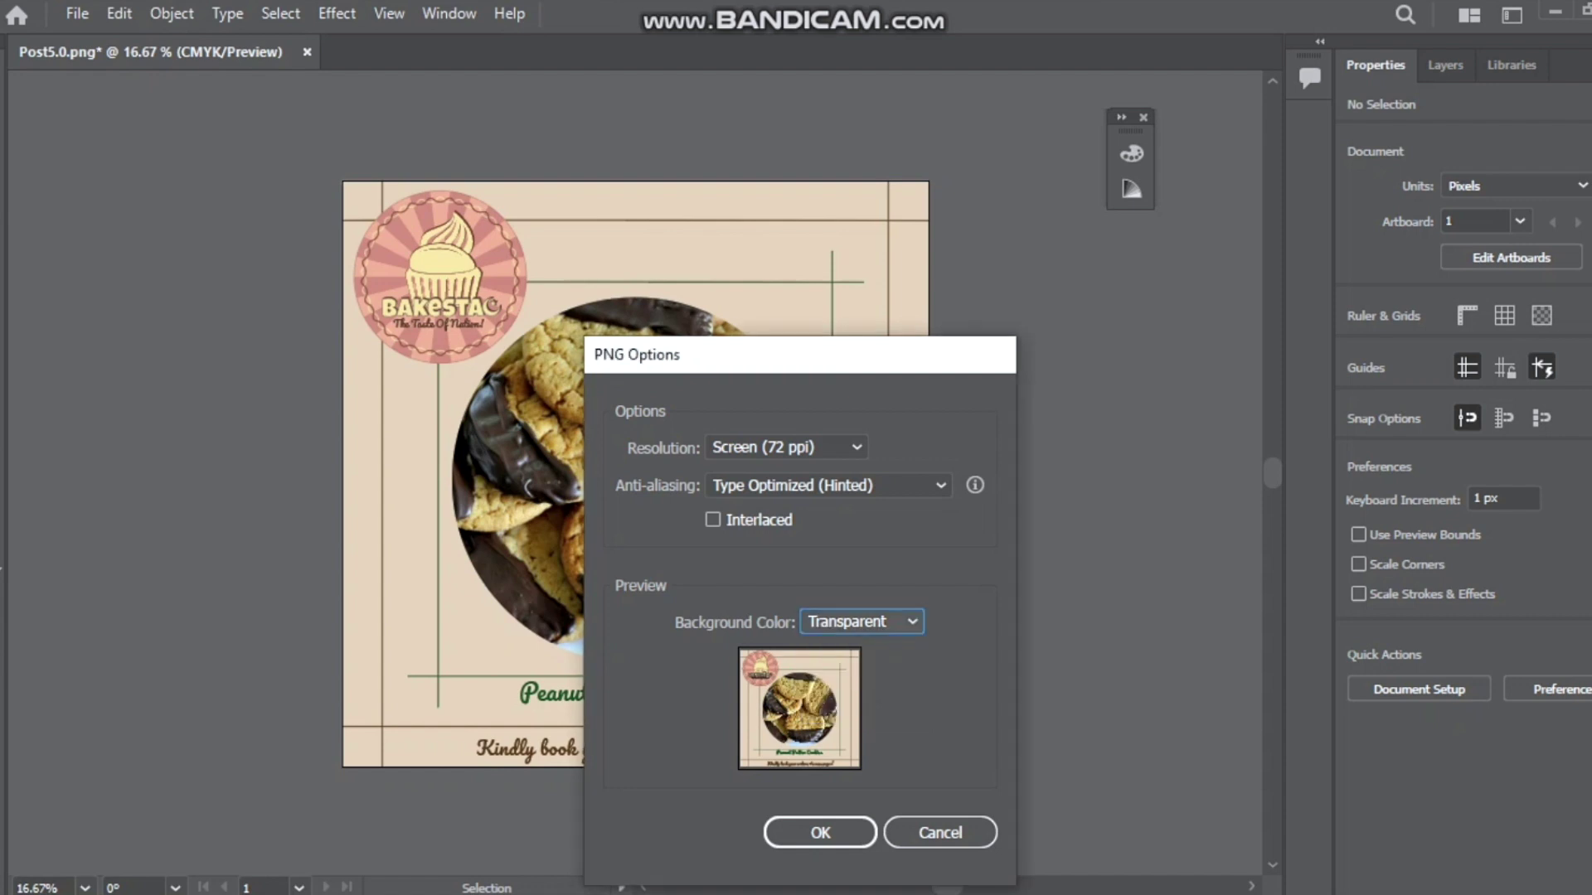
pyautogui.press('Return')
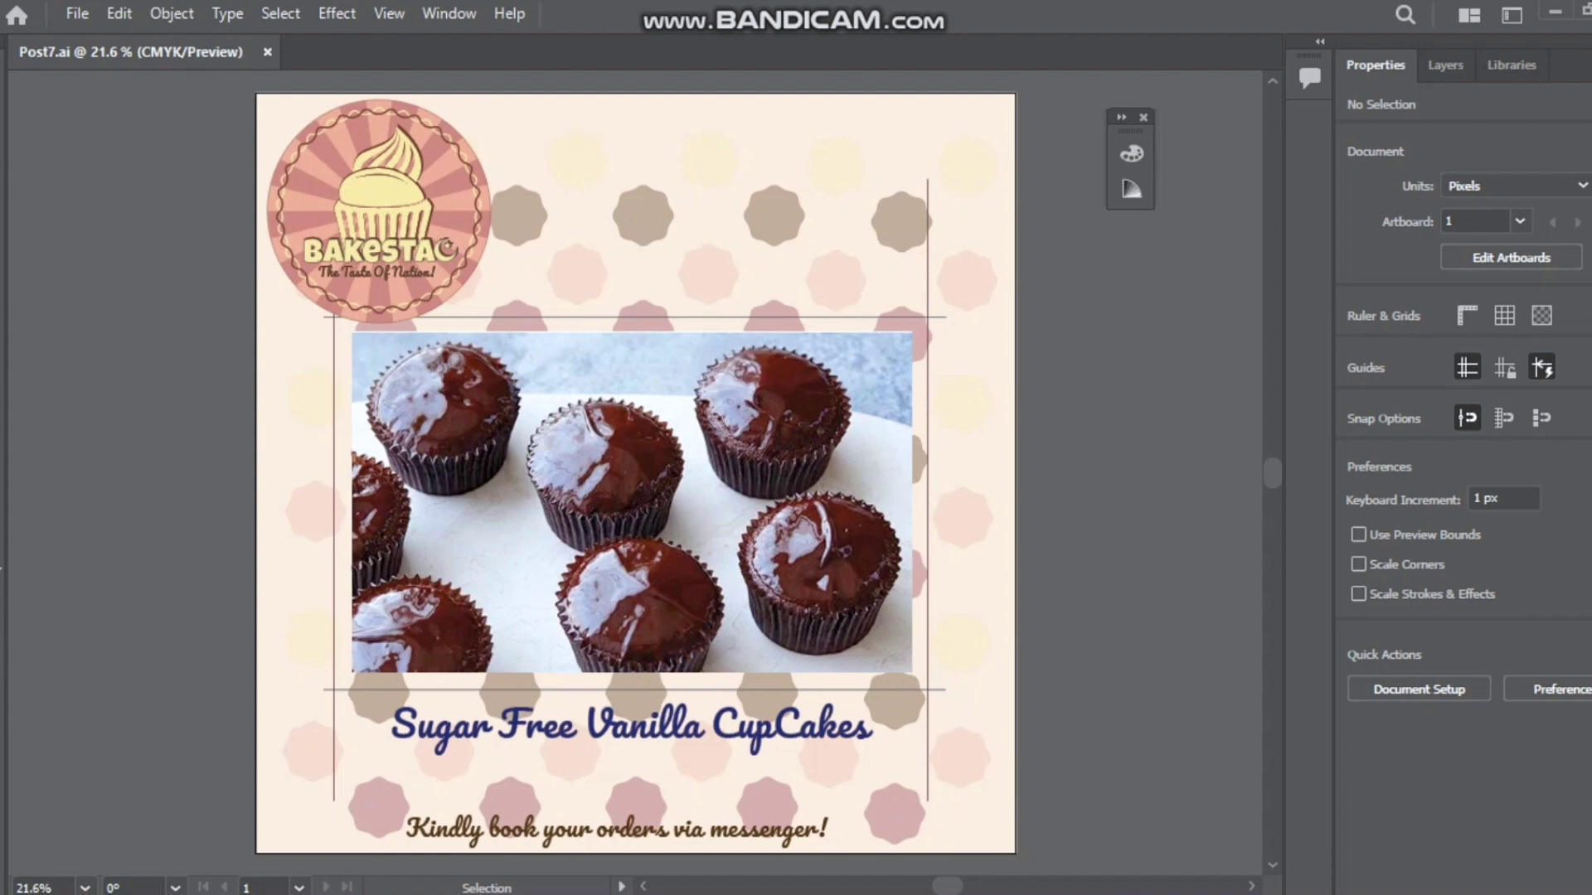
# - Open Export As for the cupcakes post as Post7, keeping PNG (*.PNG) as the format
pyautogui.click(844, 281)
pyautogui.click(77, 13)
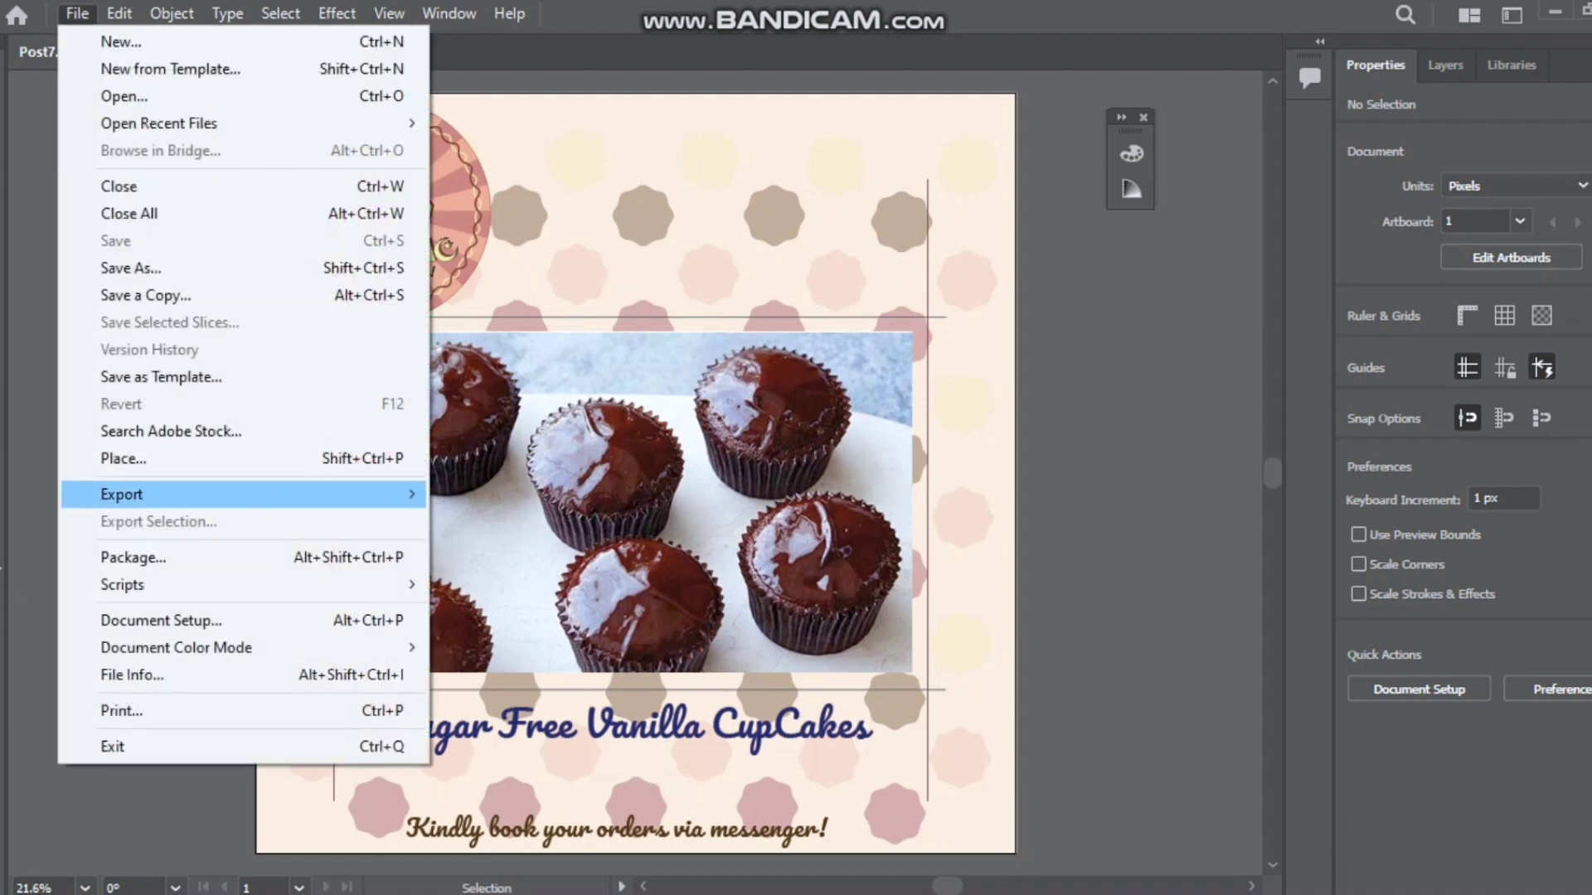
pyautogui.click(501, 522)
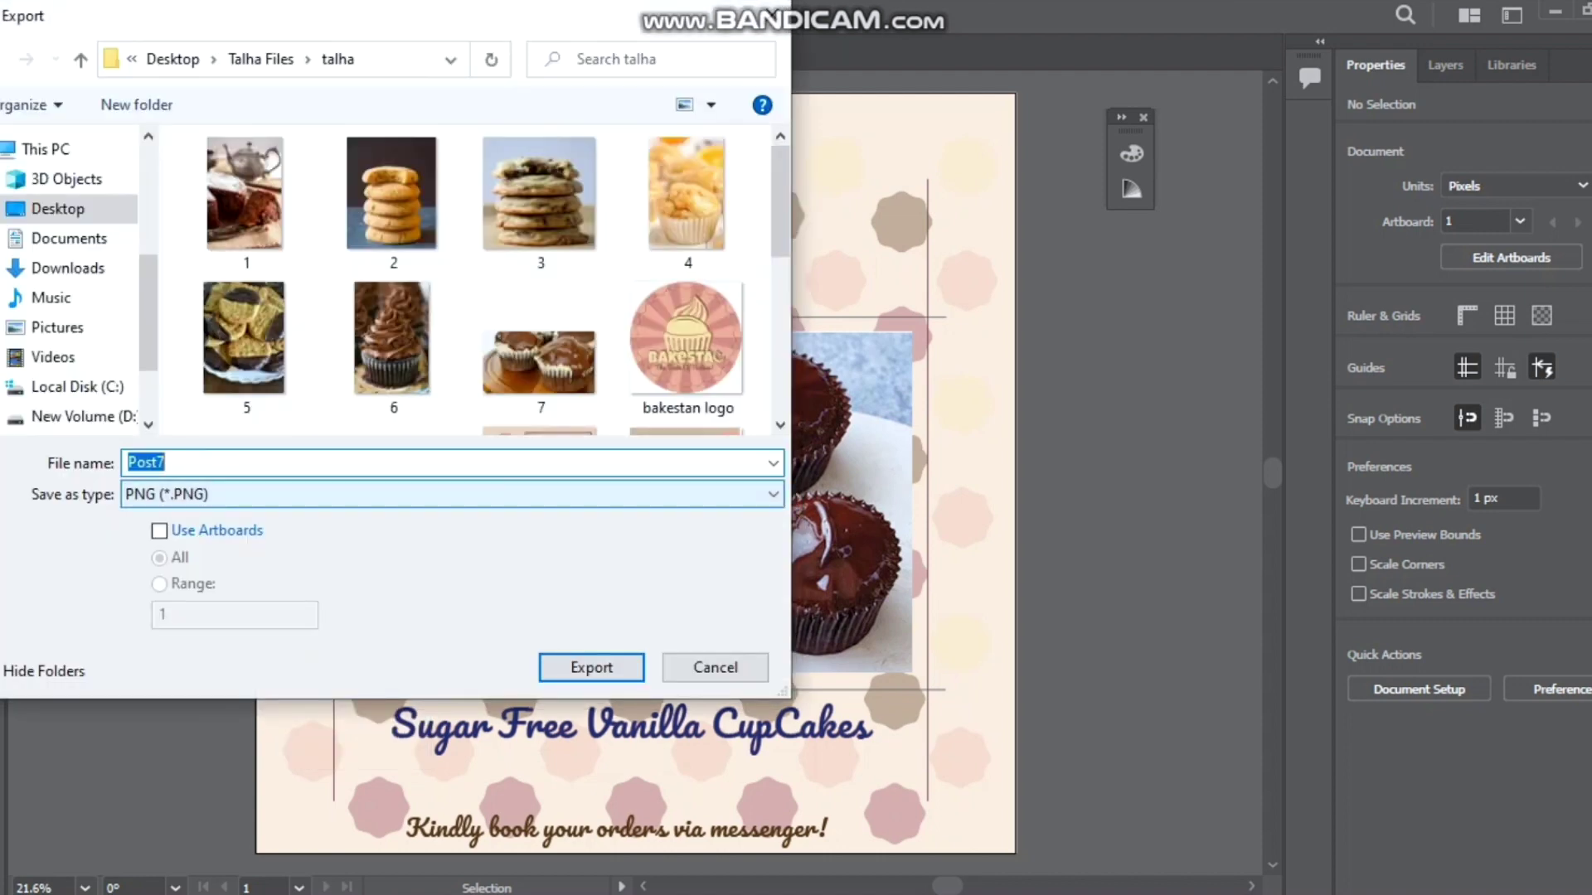
pyautogui.click(448, 494)
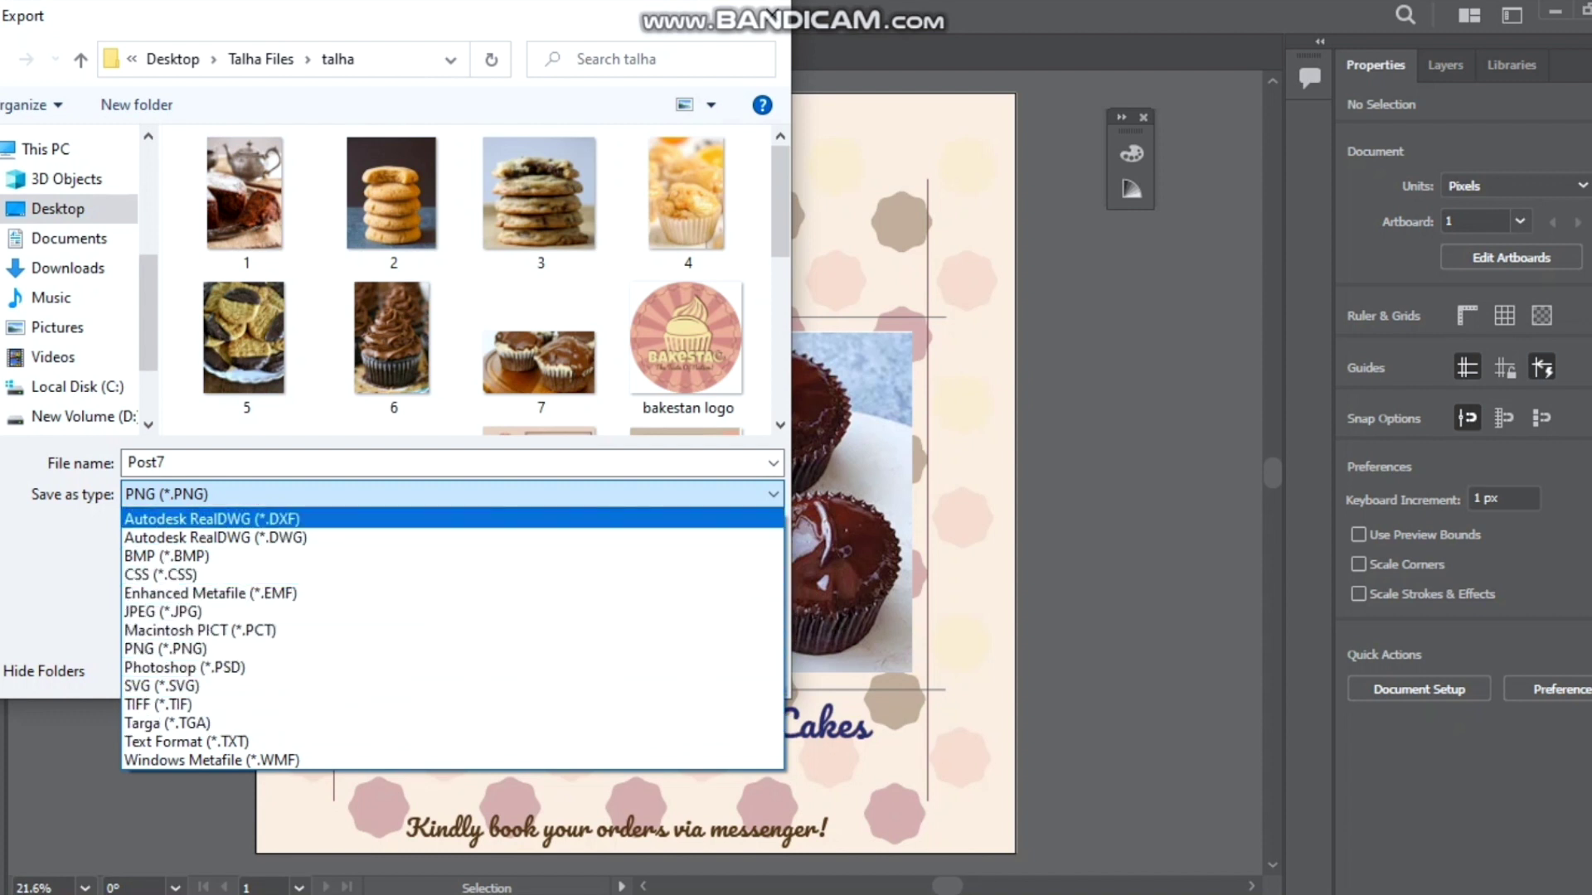
pyautogui.press('Escape')
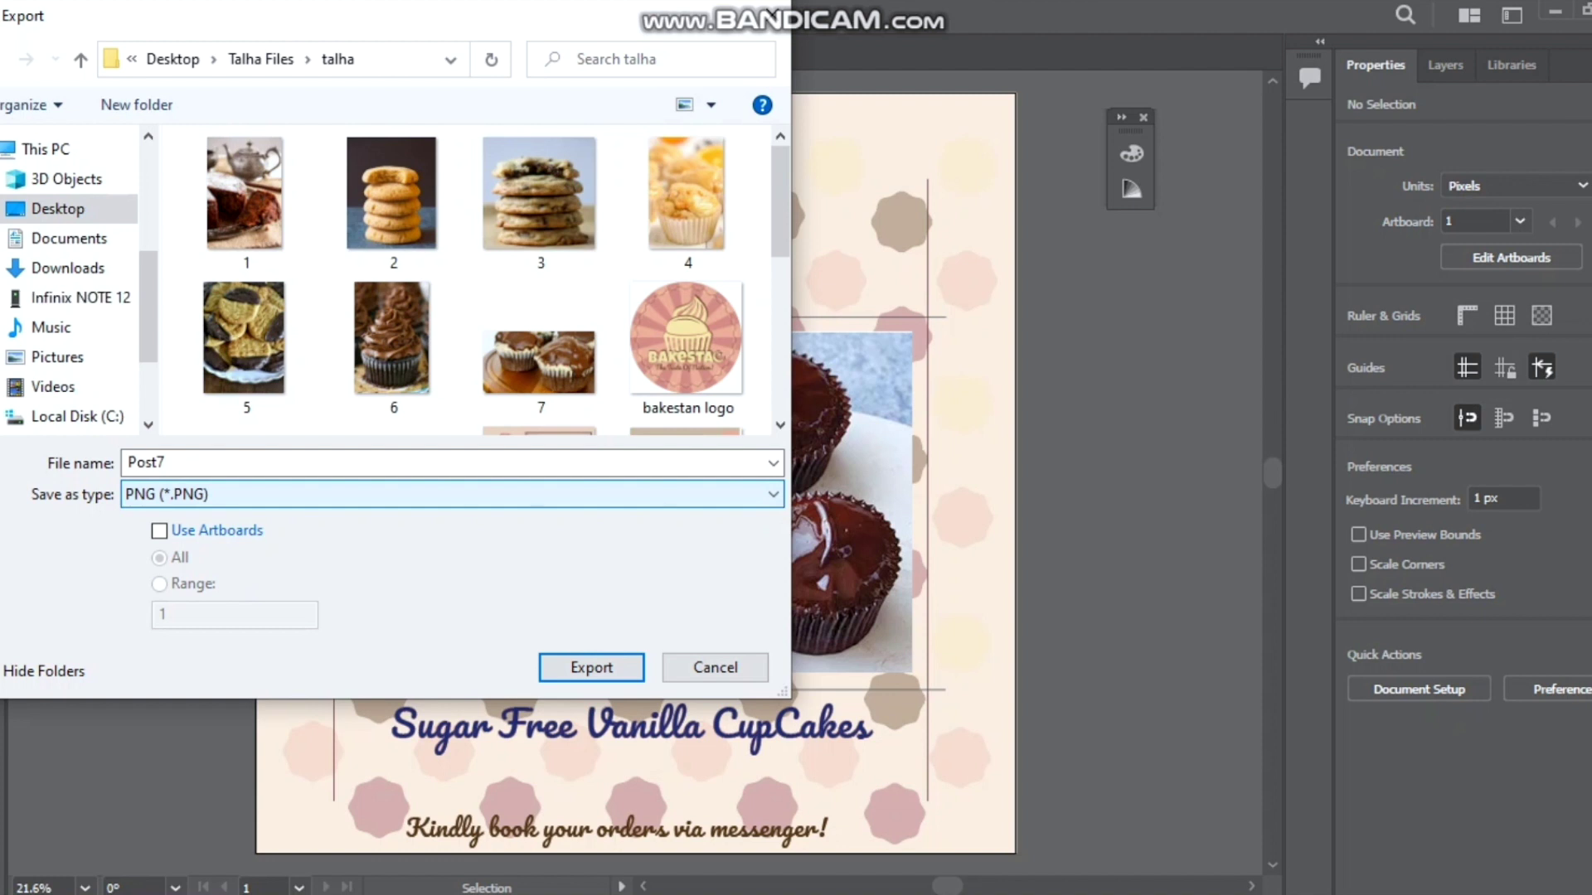